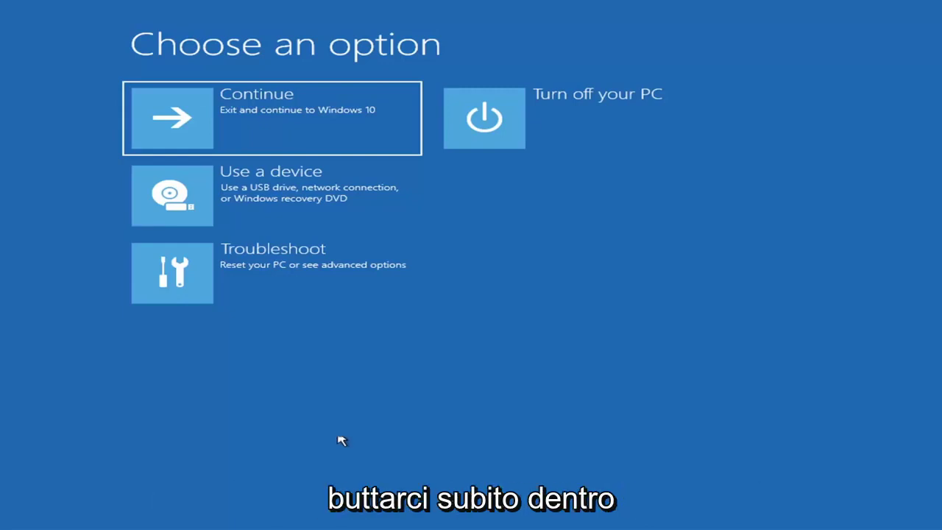
Run Startup Repair from the advanced troubleshooting options
key("Return")
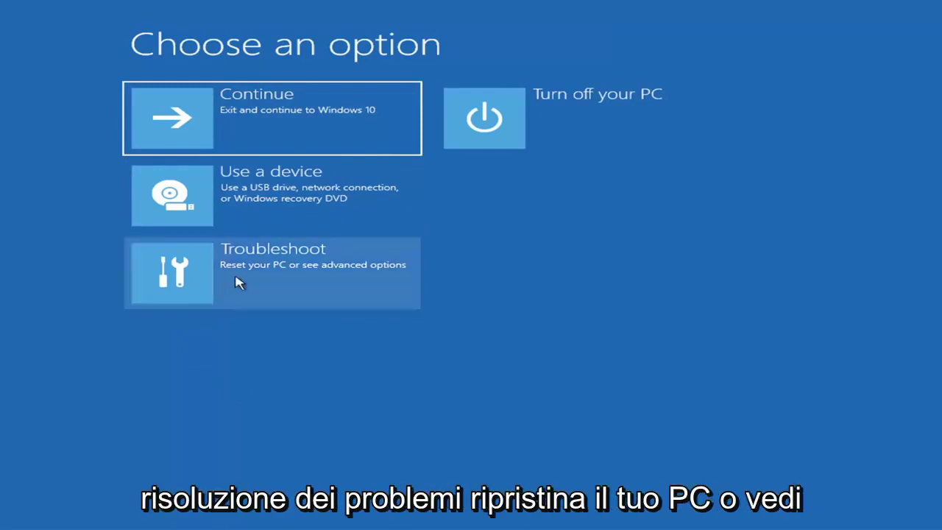
left_click(362, 276)
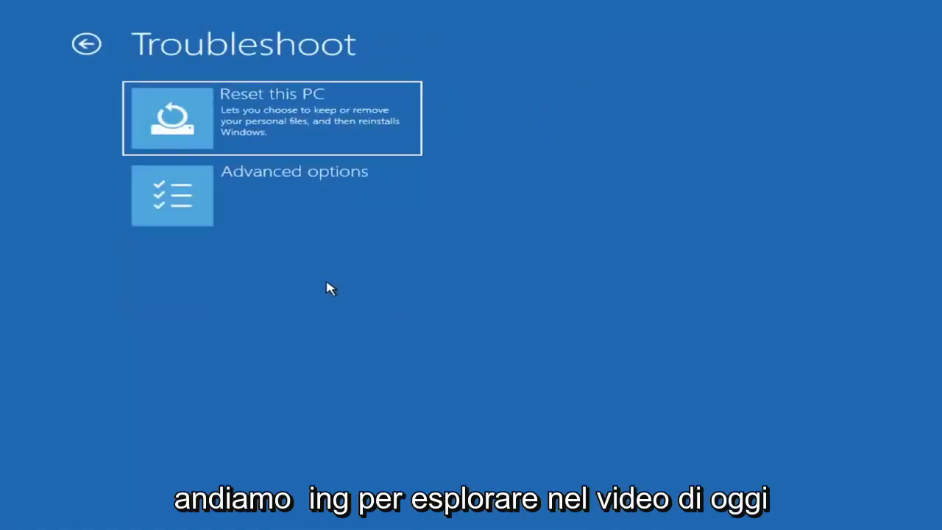
left_click(295, 201)
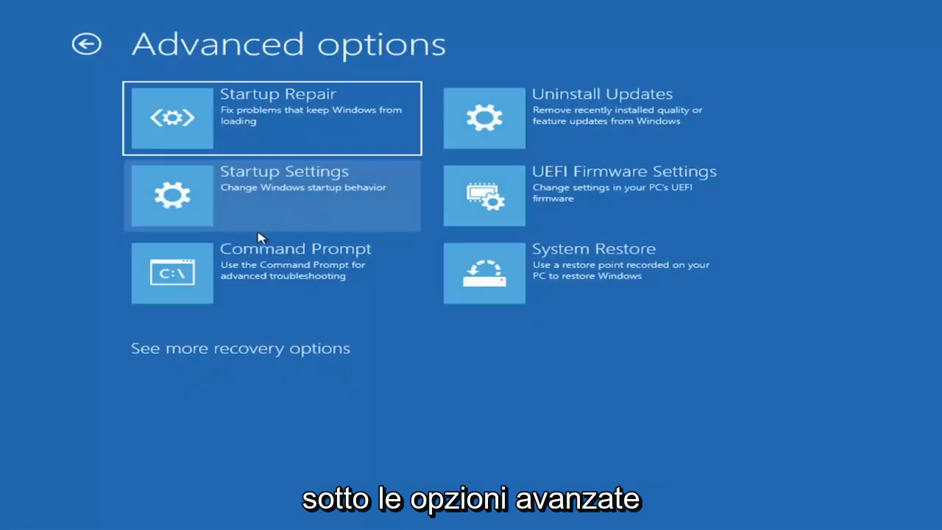
left_click(254, 127)
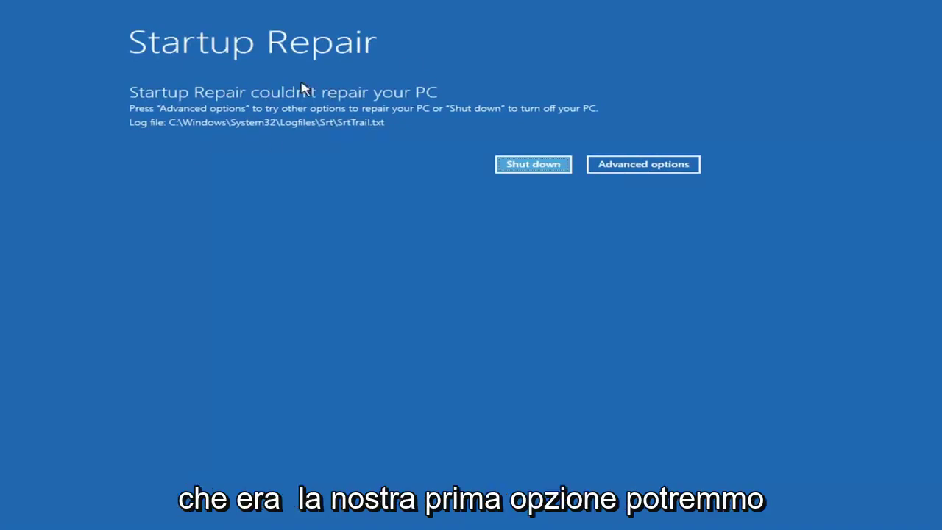
Return to the advanced troubleshooting options and examine the Startup Settings and Uninstall Updates choices
left_click(658, 165)
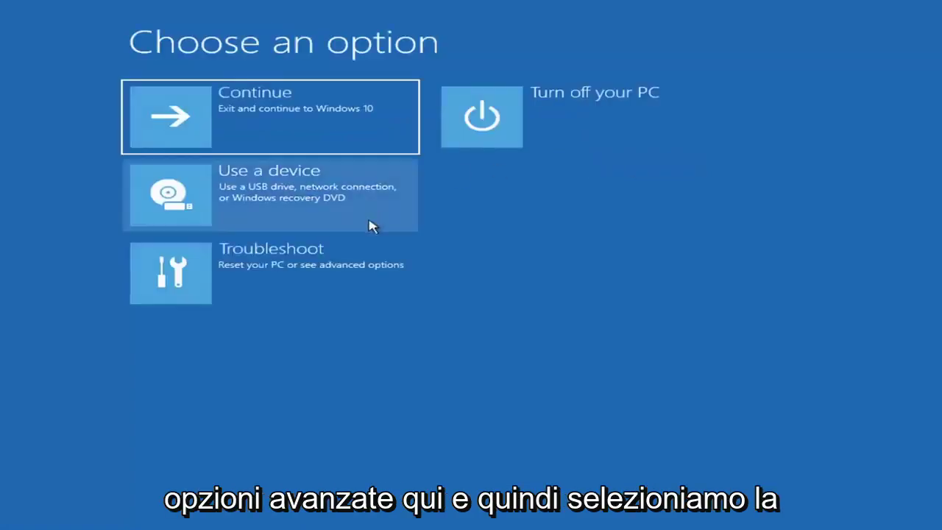
left_click(237, 283)
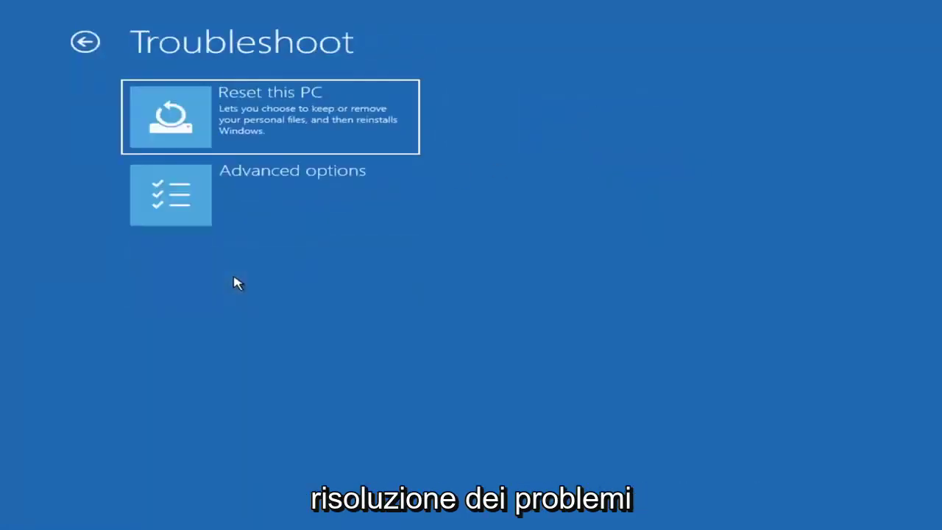
left_click(247, 207)
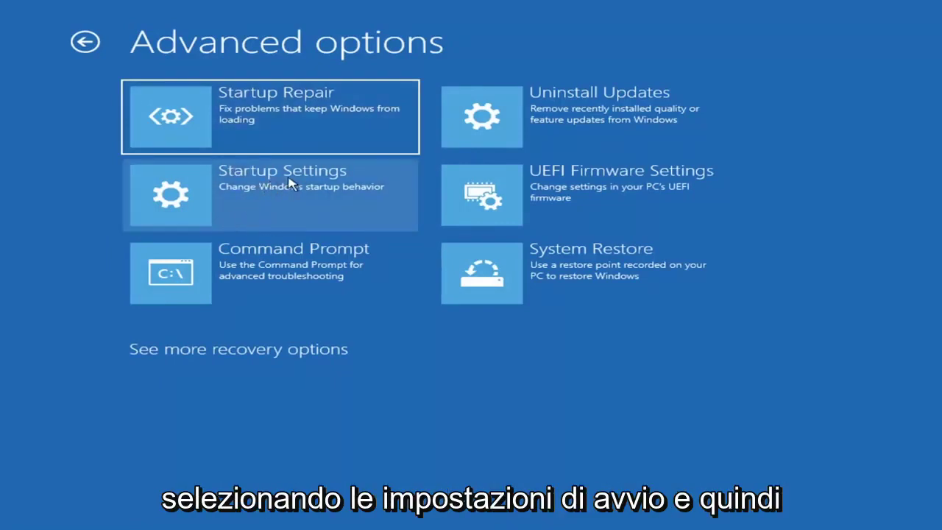
left_click(244, 195)
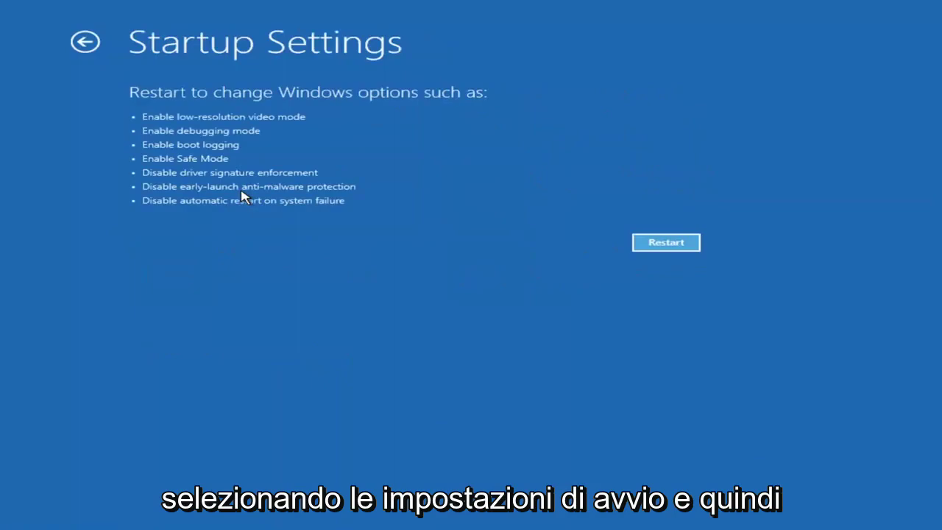
left_click(661, 249)
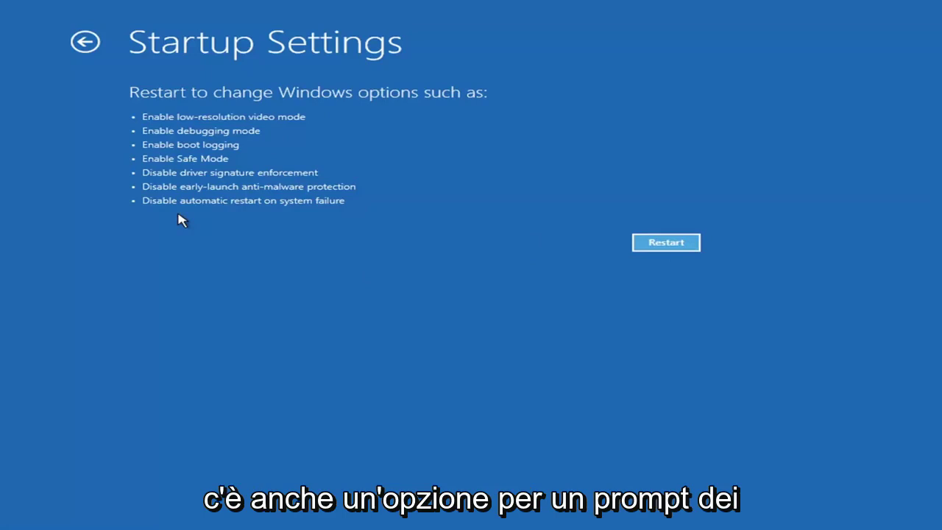
left_click(81, 43)
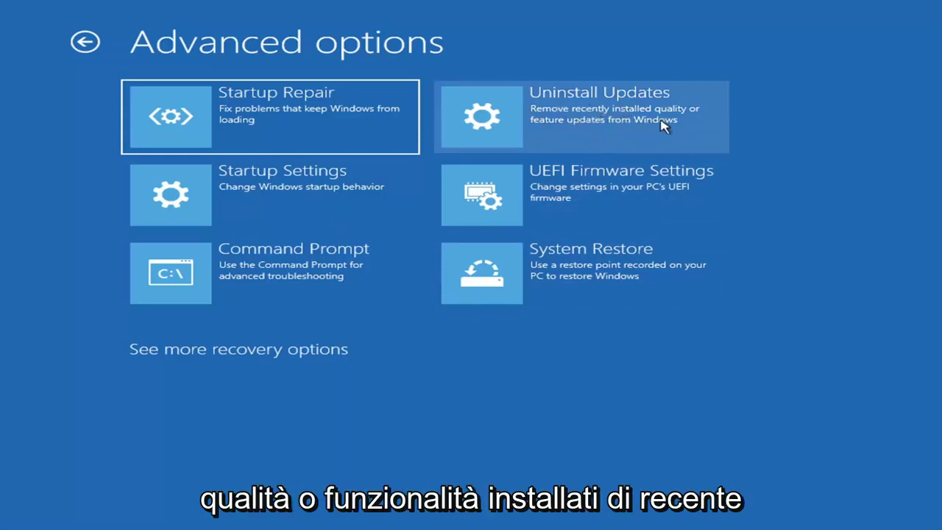
left_click(550, 122)
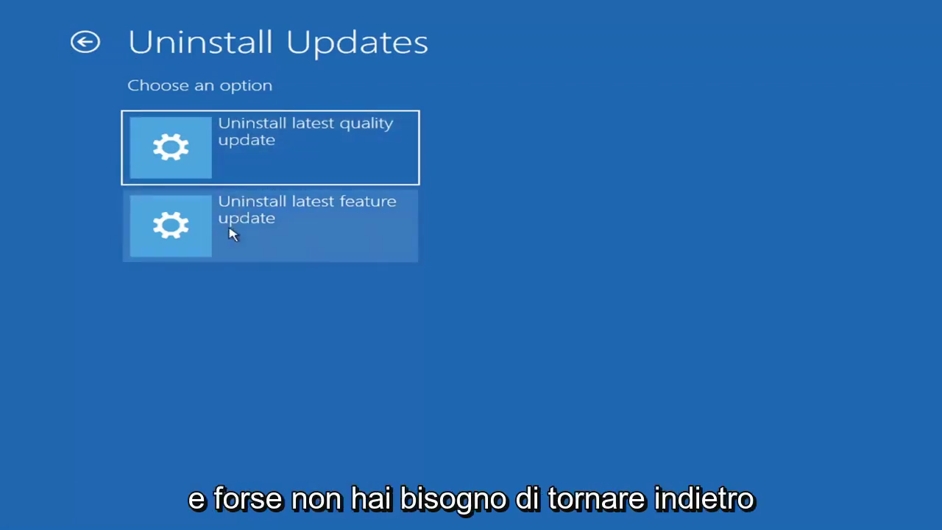
left_click(85, 42)
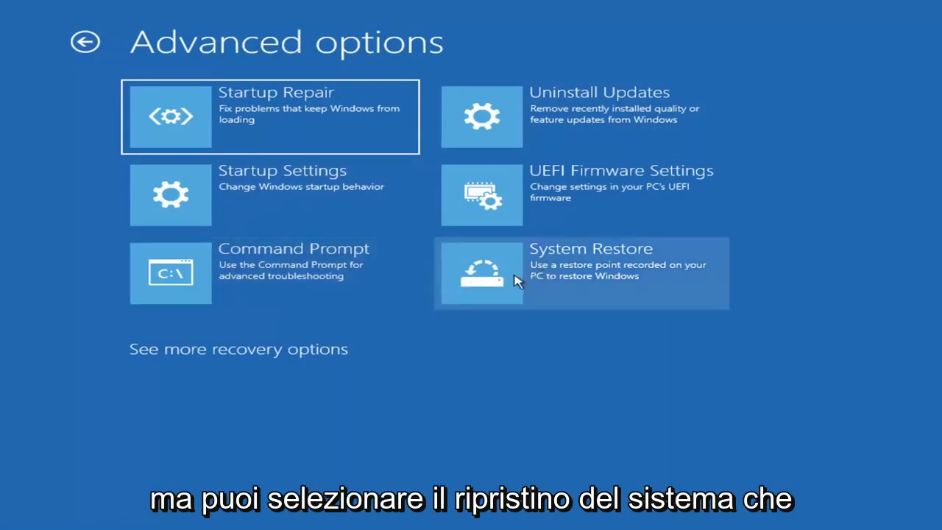
Restore the system to the "Before Updates" restore point of 7/9/2021 12:37:05 PM and restart the computer
left_click(611, 286)
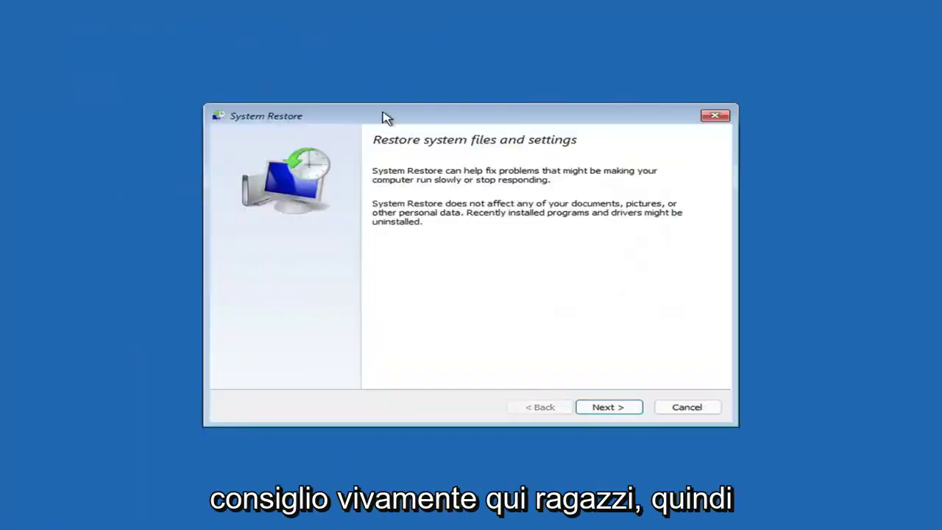
left_click(602, 407)
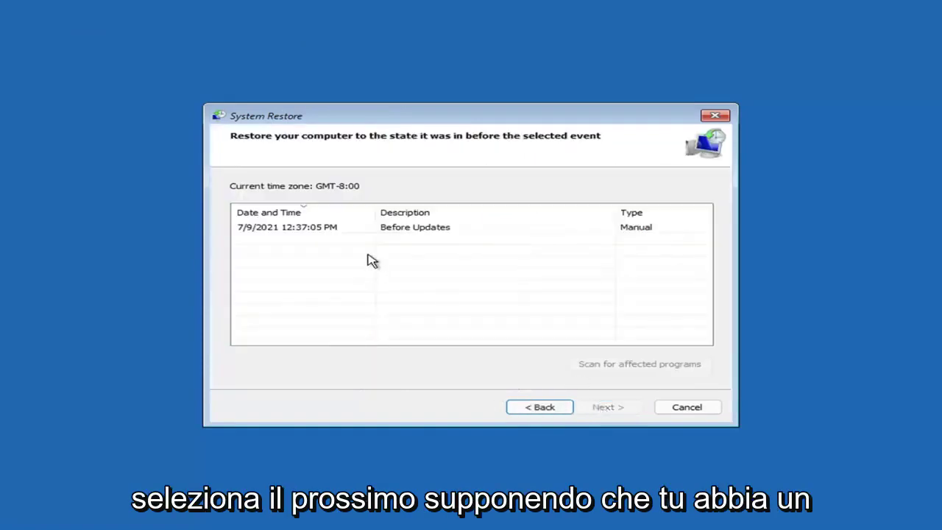
left_click(291, 234)
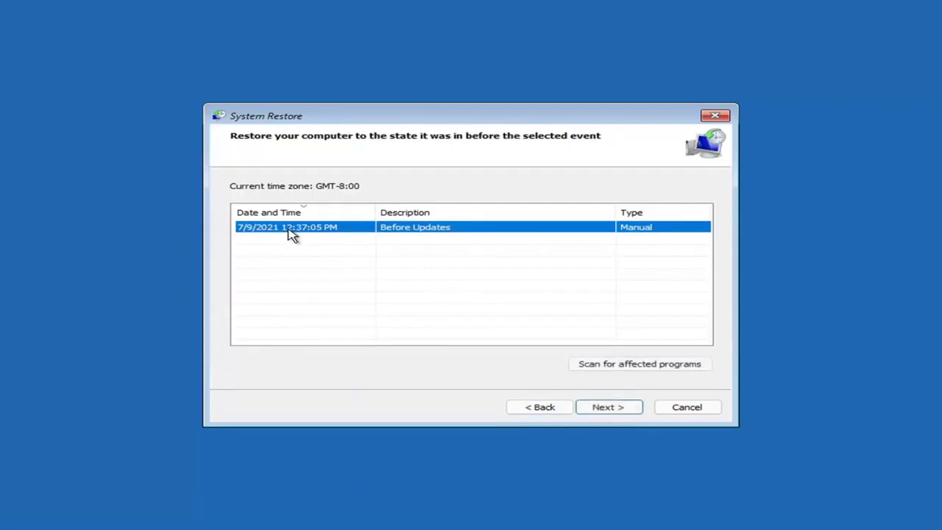
left_click(620, 412)
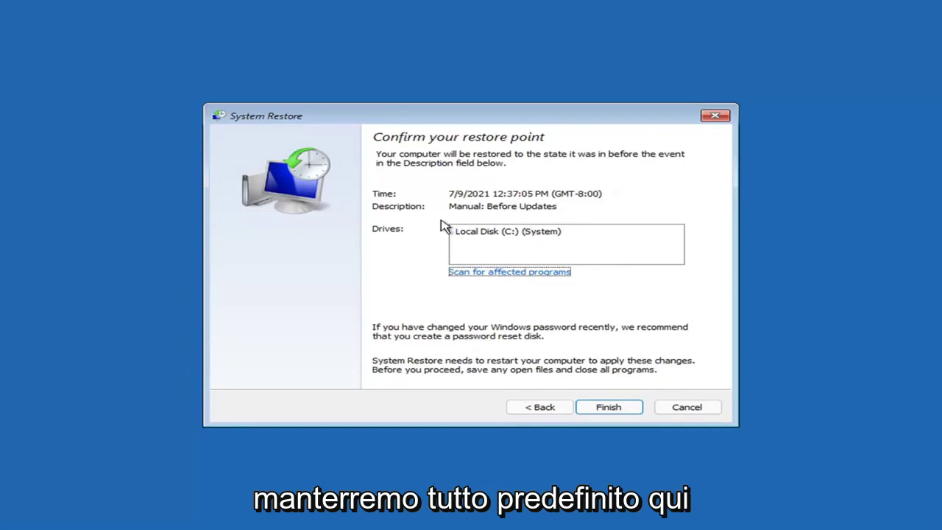
left_click(609, 412)
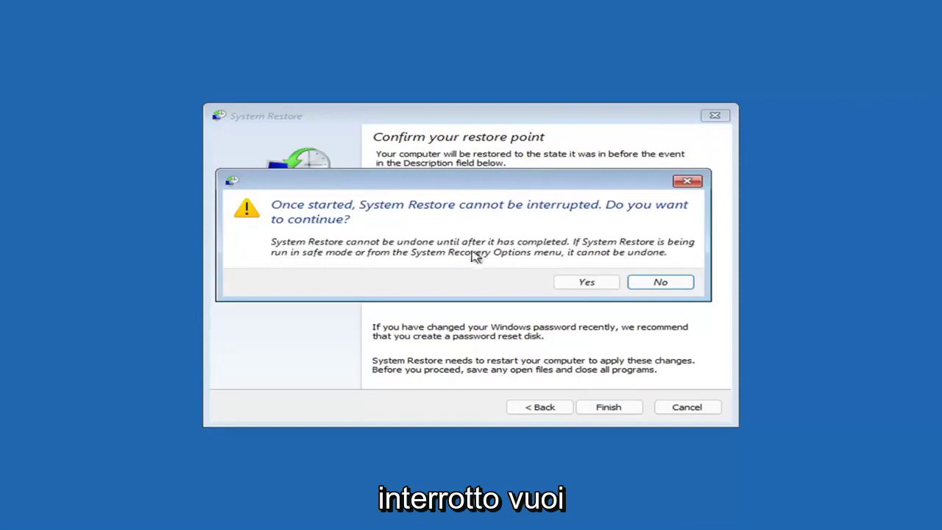
left_click(587, 285)
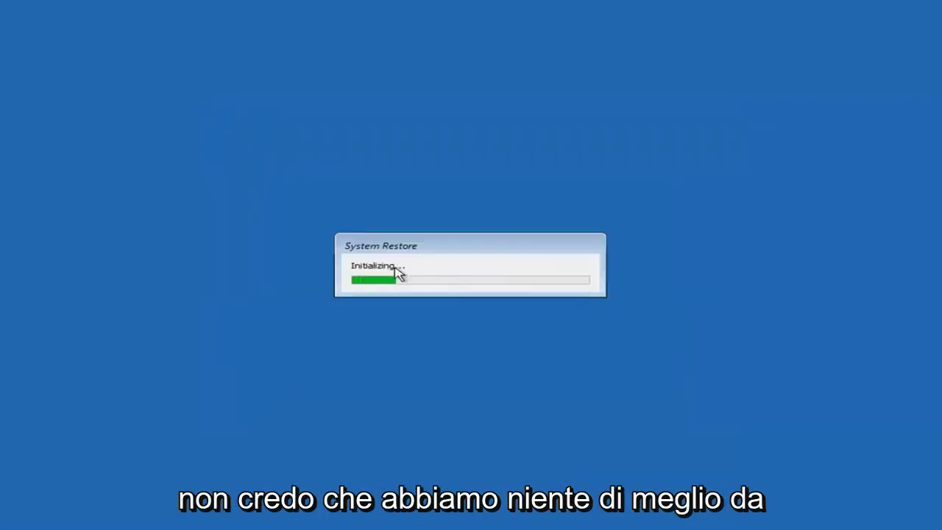
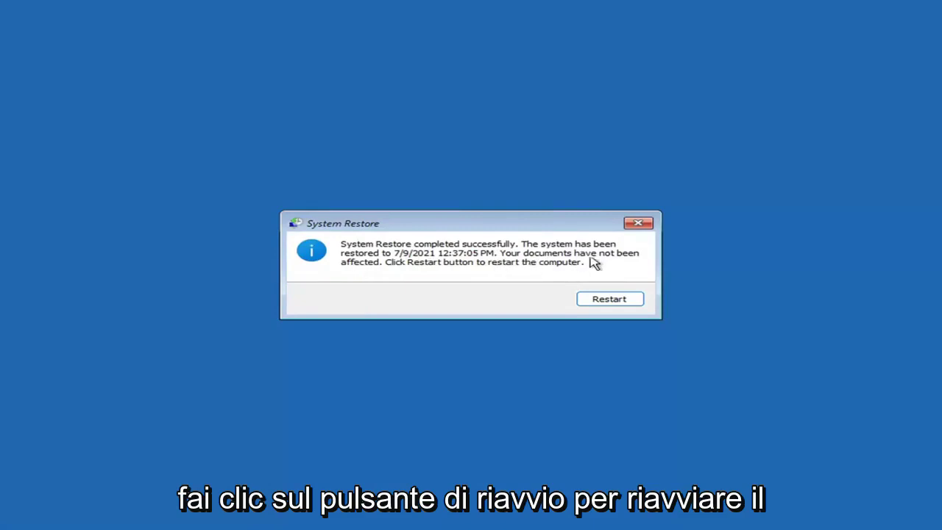
left_click(604, 301)
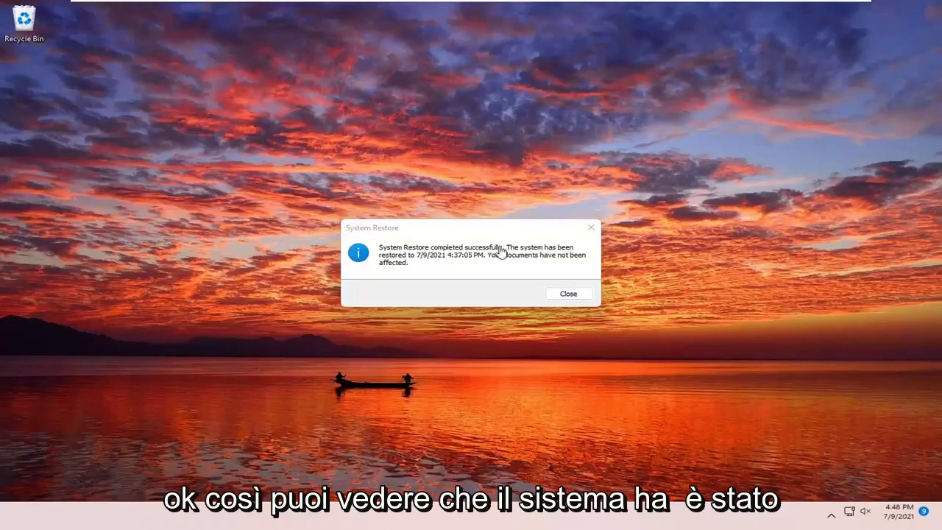
left_click(592, 229)
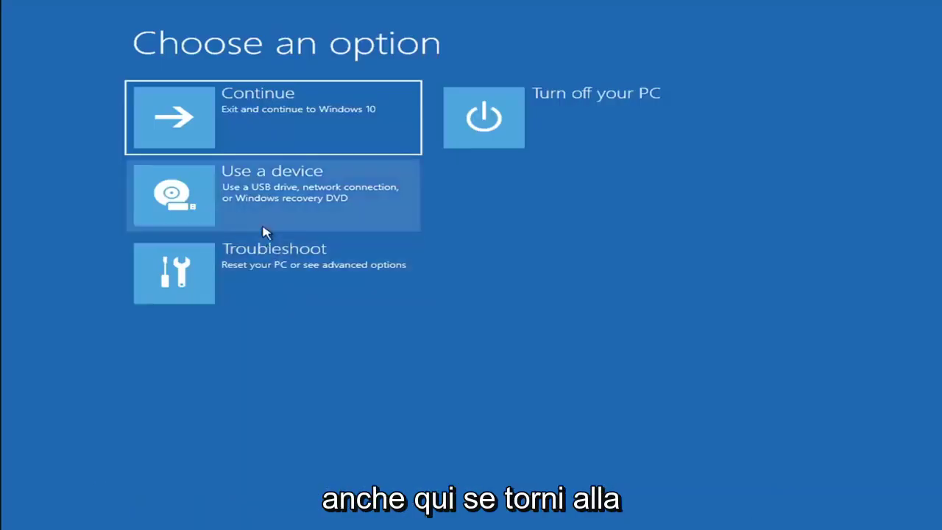
Examine the Reset this PC choices under Troubleshoot and return to the main recovery options
left_click(279, 282)
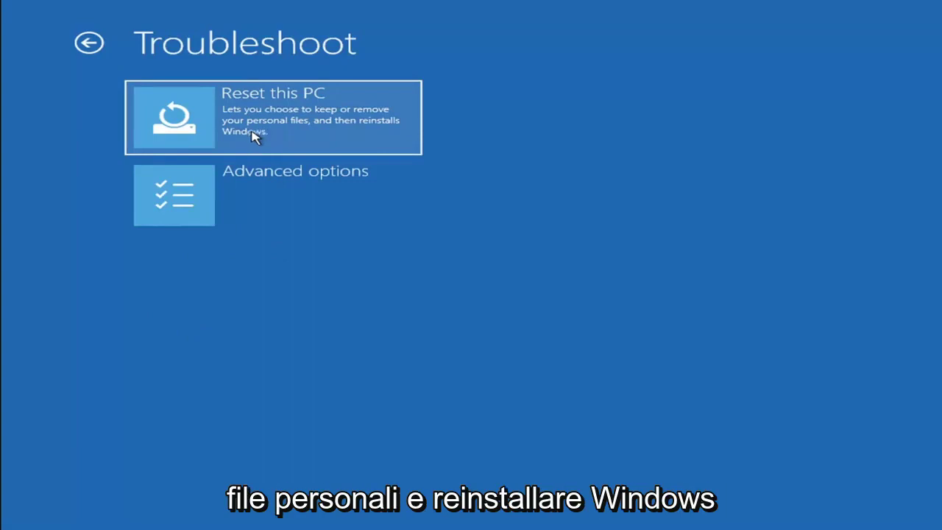
left_click(310, 133)
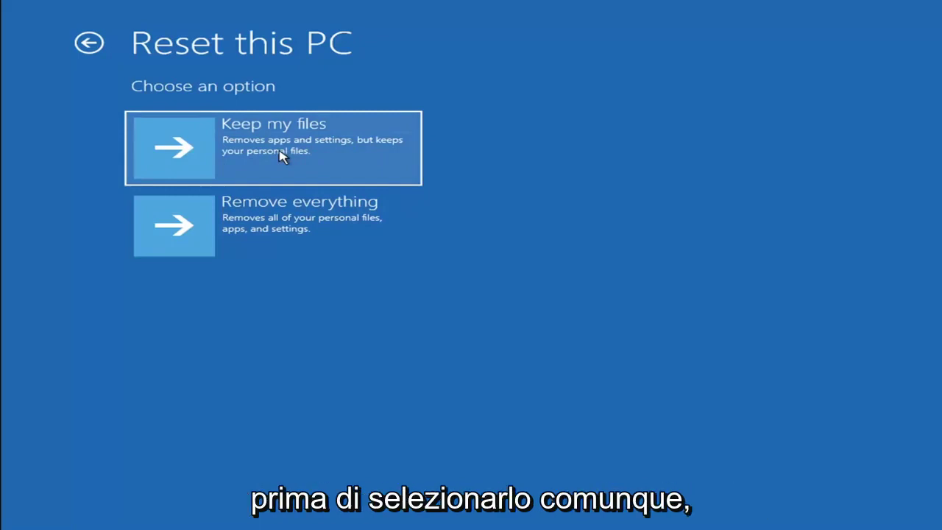
left_click(99, 48)
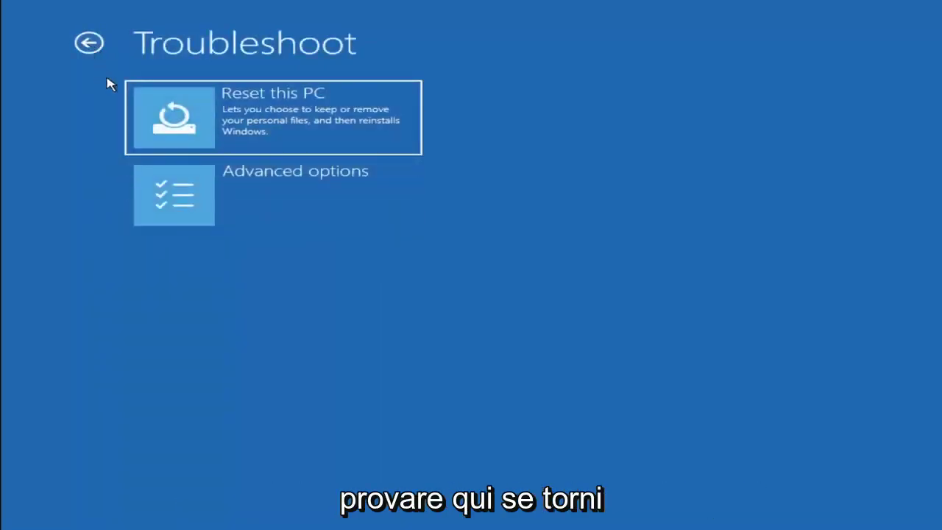
left_click(99, 48)
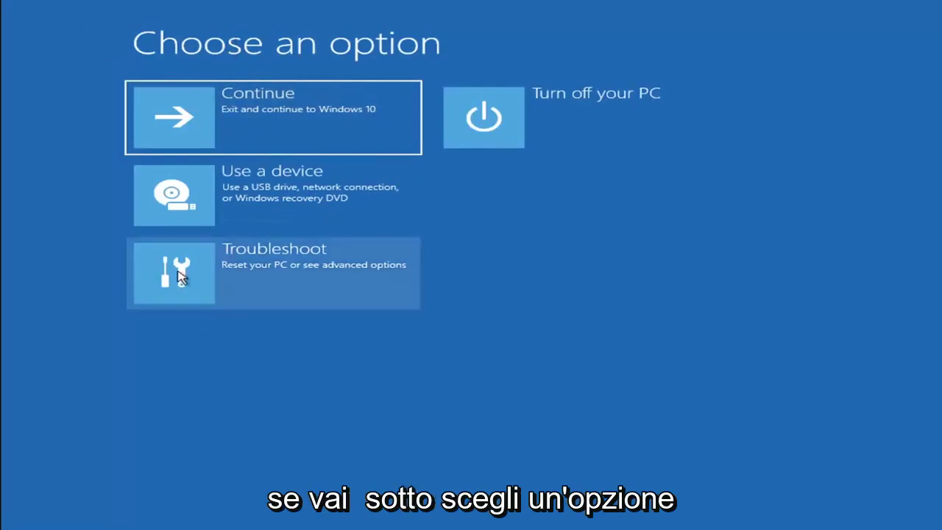
Open the Command Prompt from the advanced troubleshooting options
left_click(287, 278)
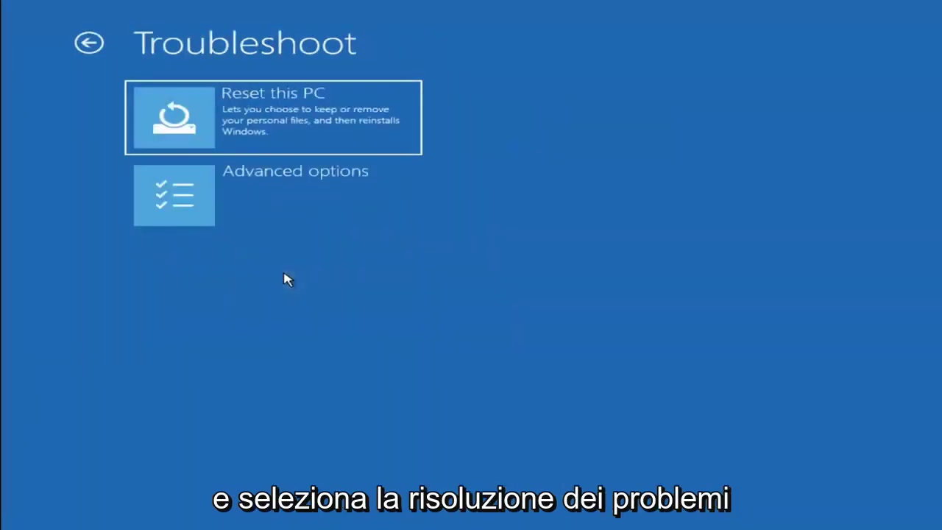
left_click(287, 204)
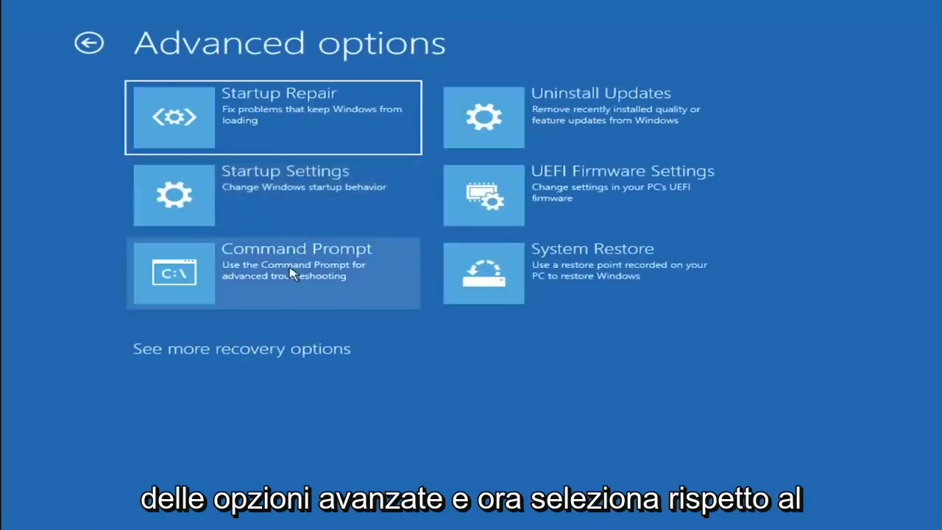
left_click(229, 279)
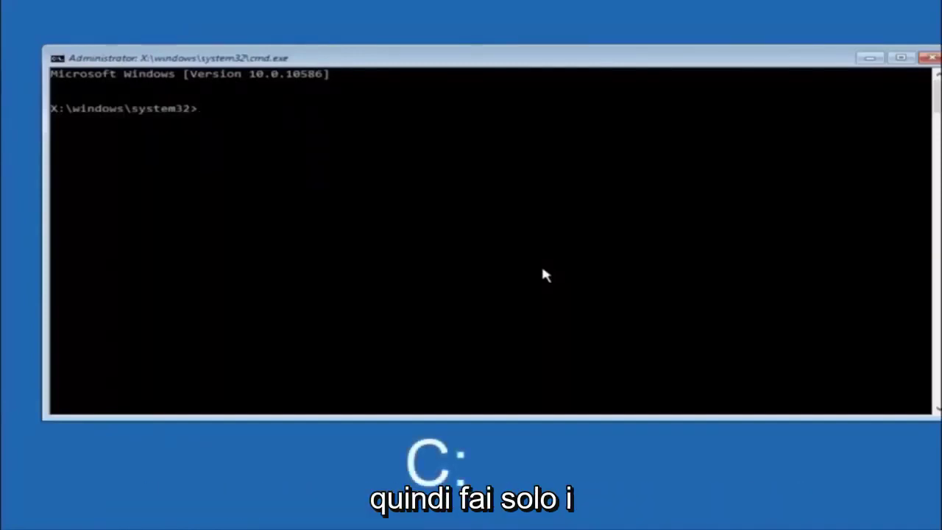
Switch the command line to the C: drive and list its directory contents with dir
type("c")
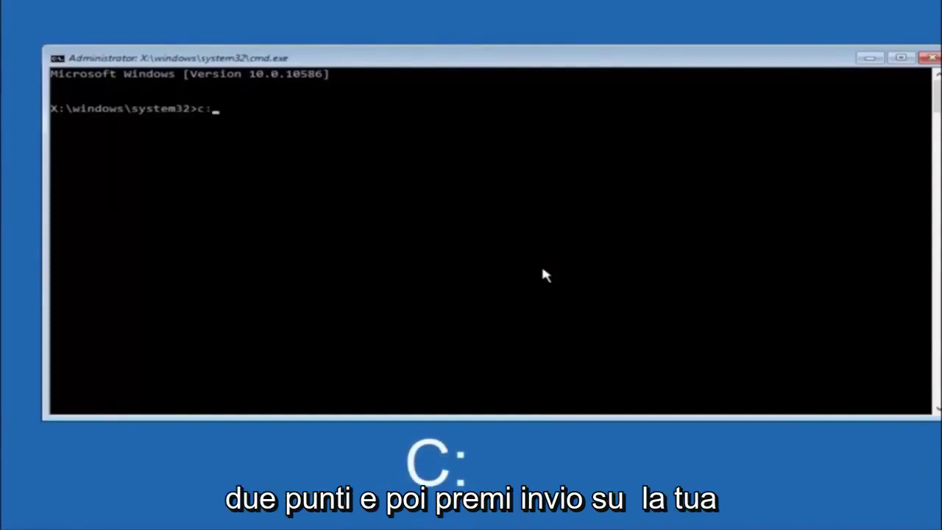
type(":")
key("Return")
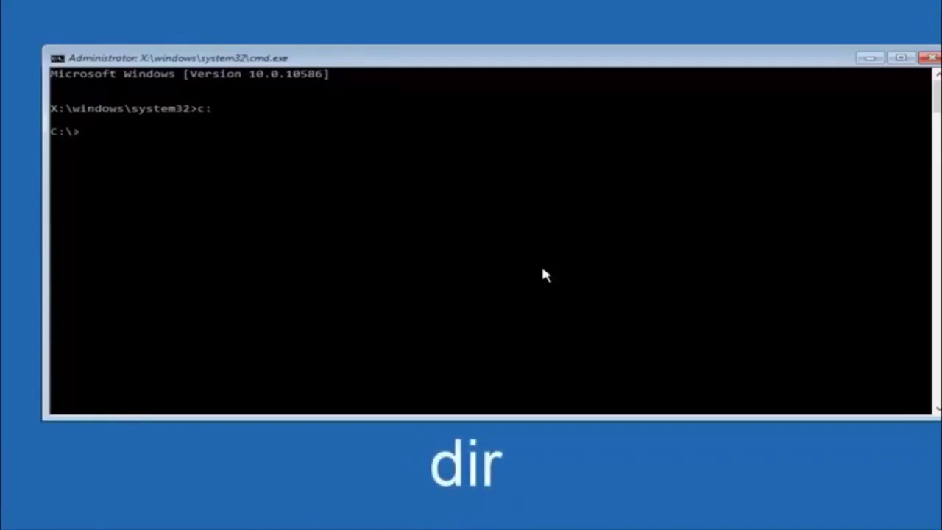
type("dir")
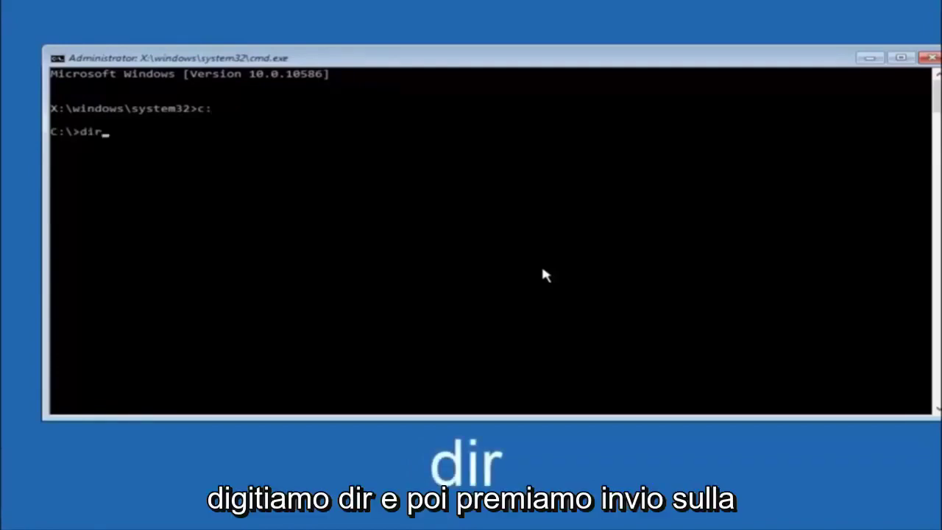
key("Return")
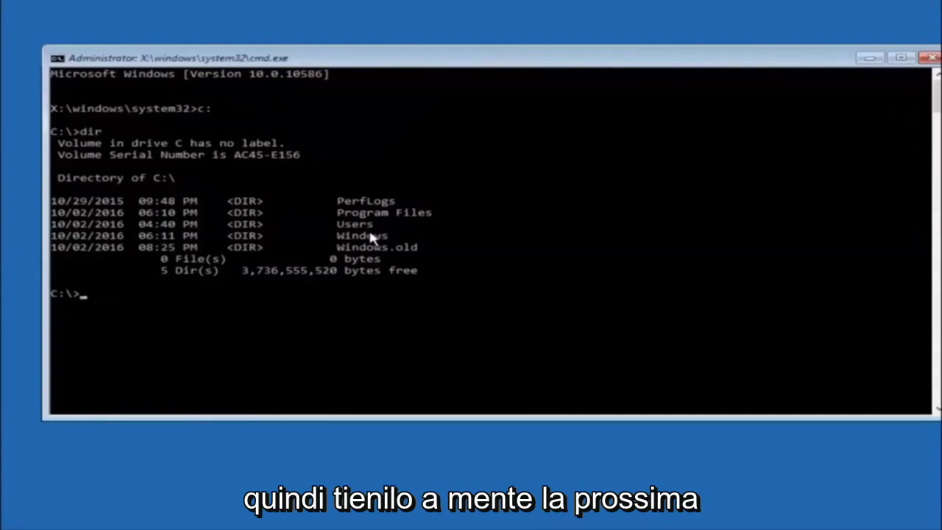
Change the working directory to \windows\system32\config with cd
type("c")
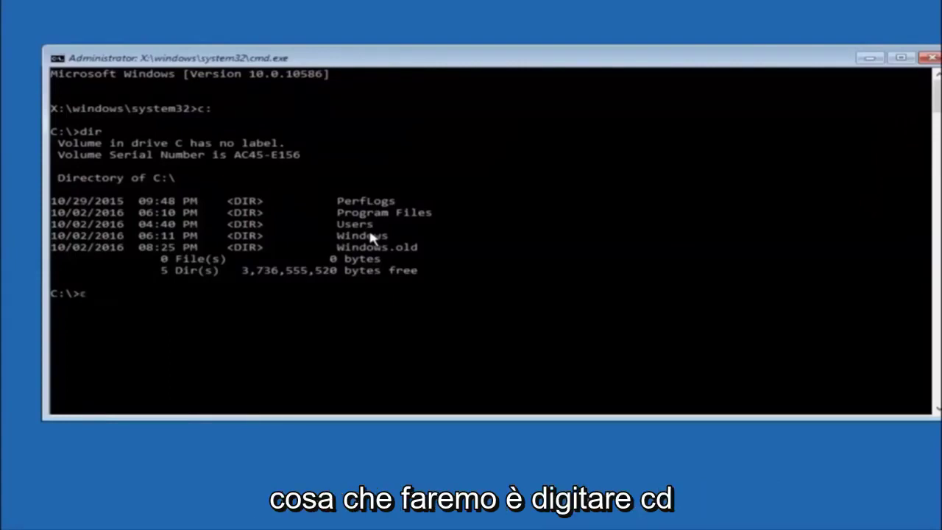
type("d \\")
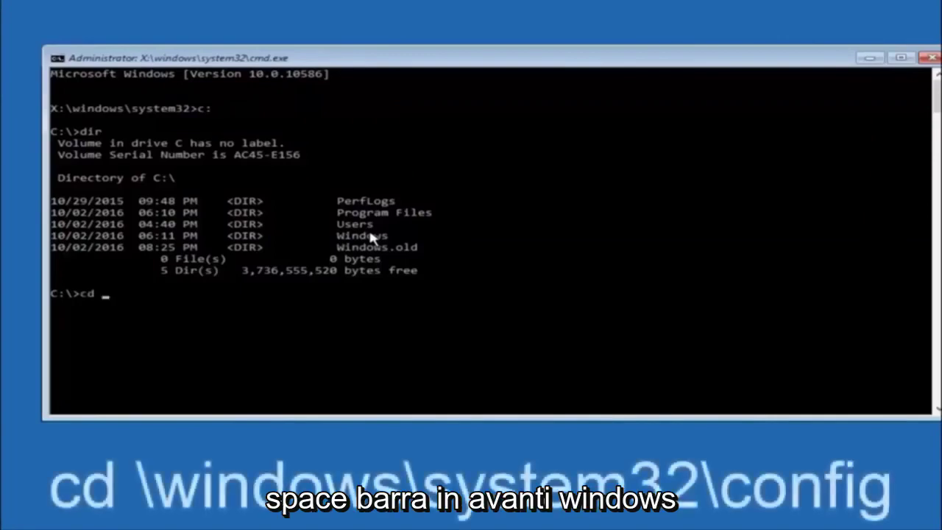
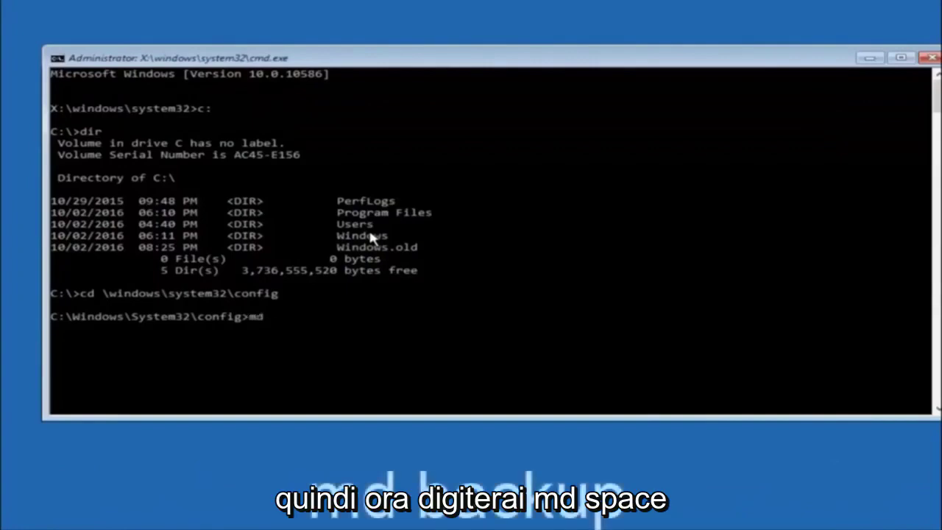
Create a backup1 folder with md inside the config directory and copy all its files there using copy *.* backup1
type("backup")
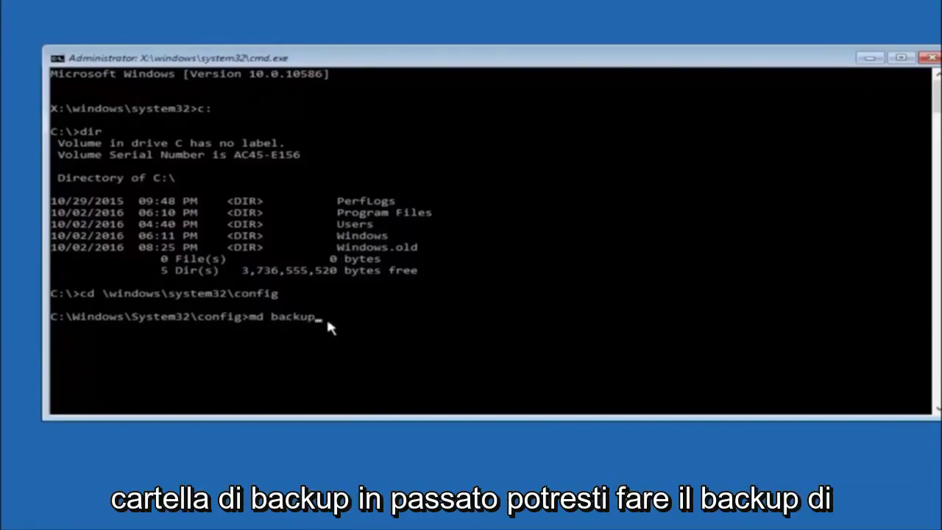
type("1")
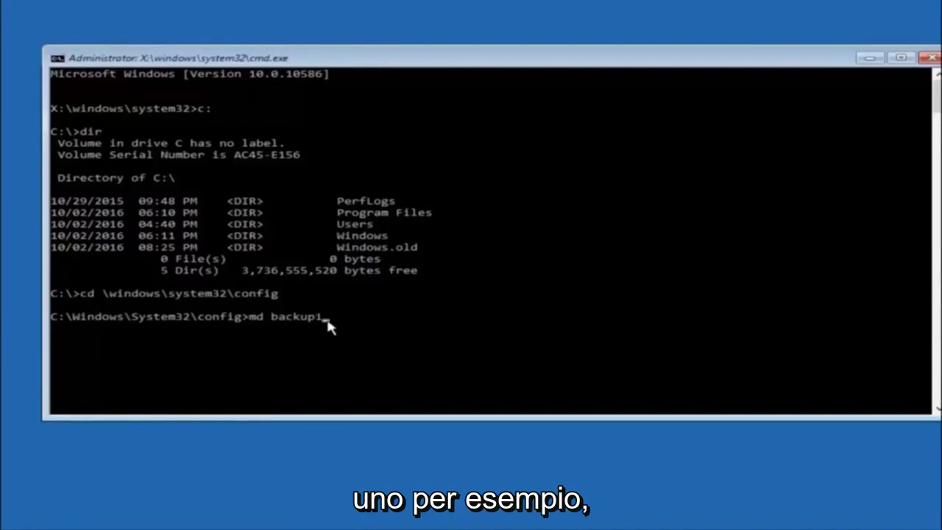
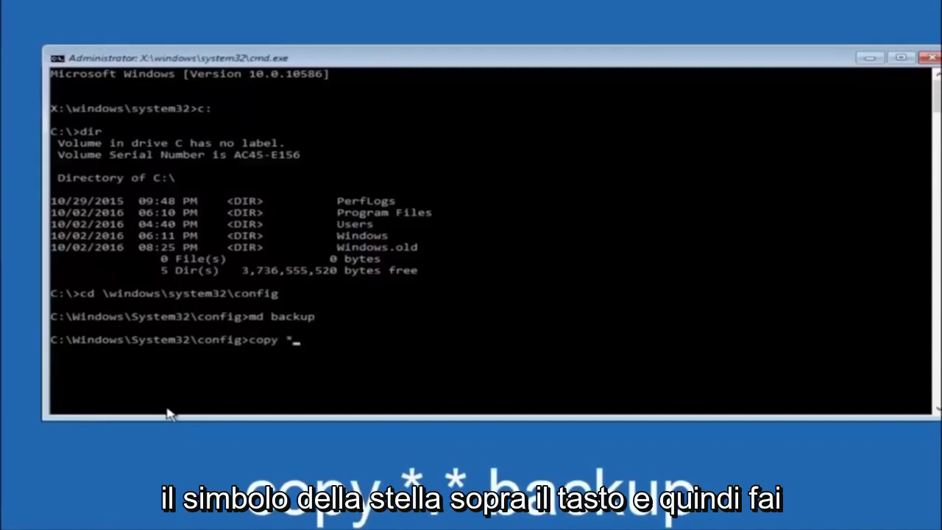
type("*.* backup1")
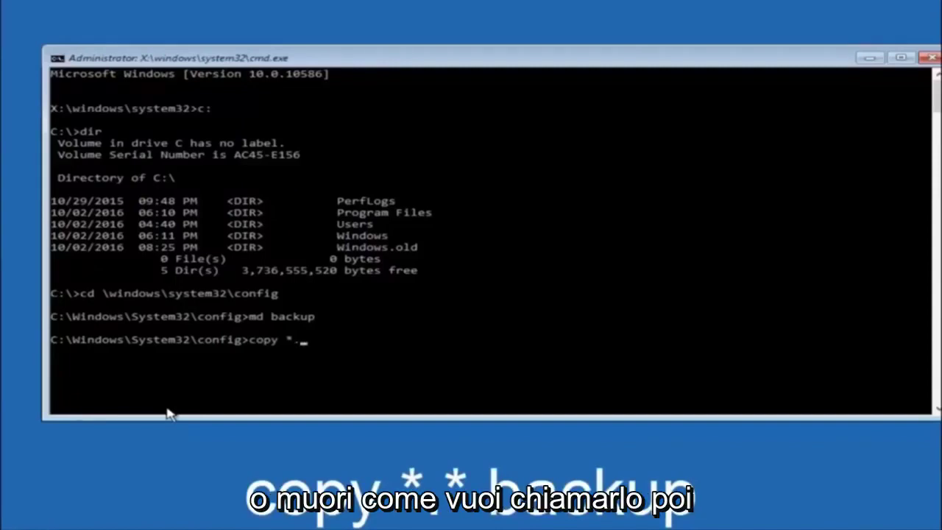
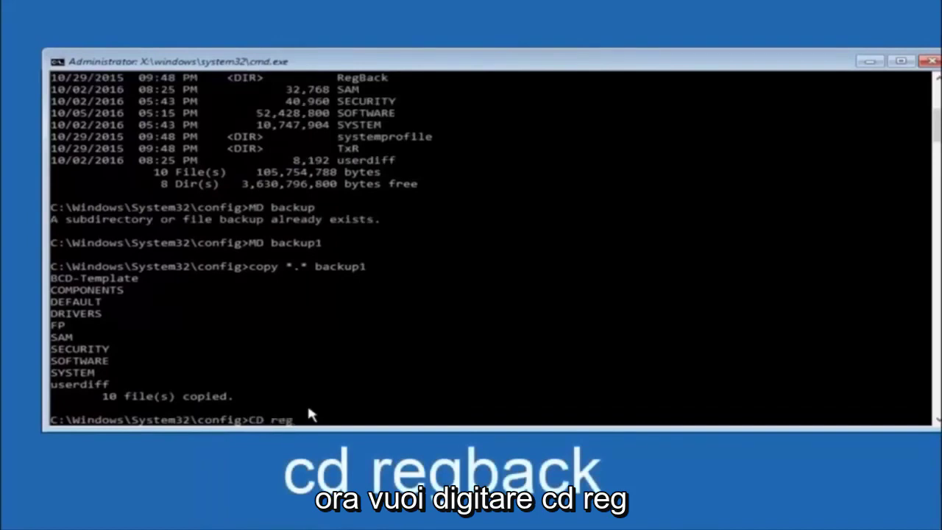
Change to the regback subfolder of config and list its contents with dir
type("back")
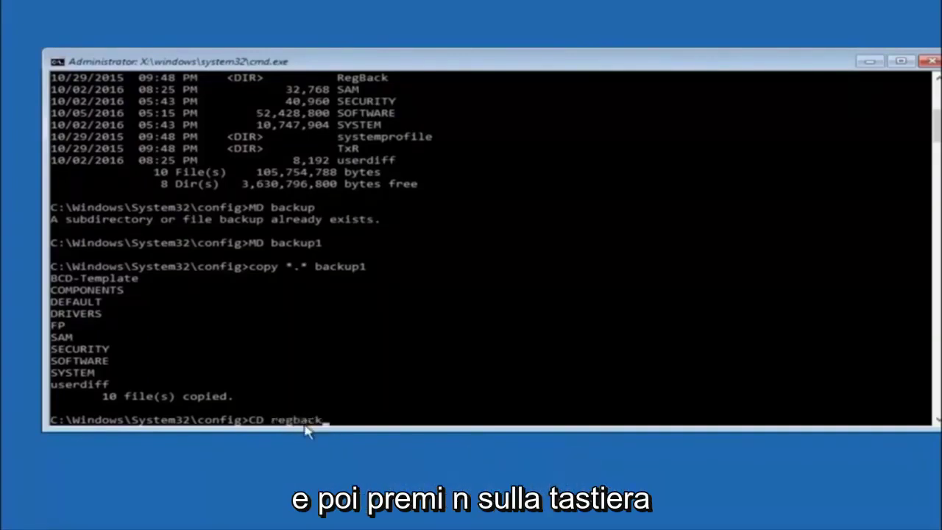
key("Return")
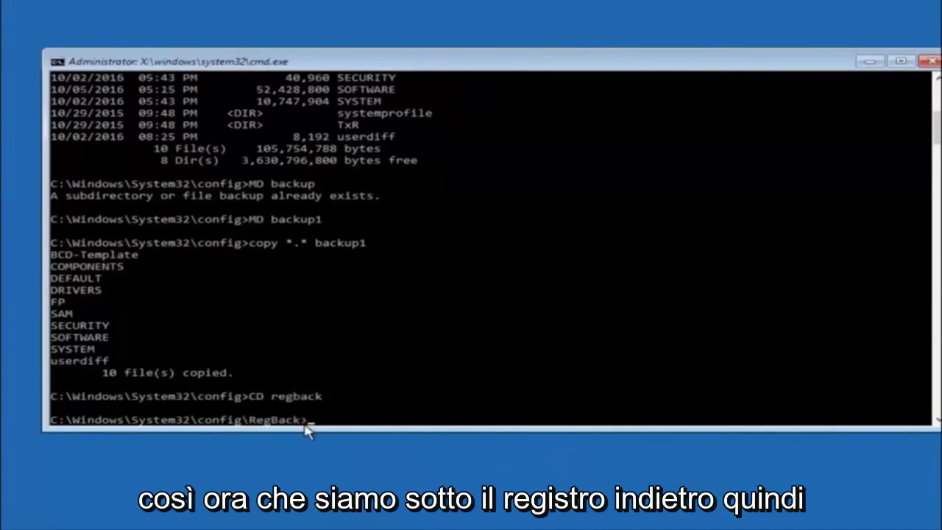
type("dir")
key("Return")
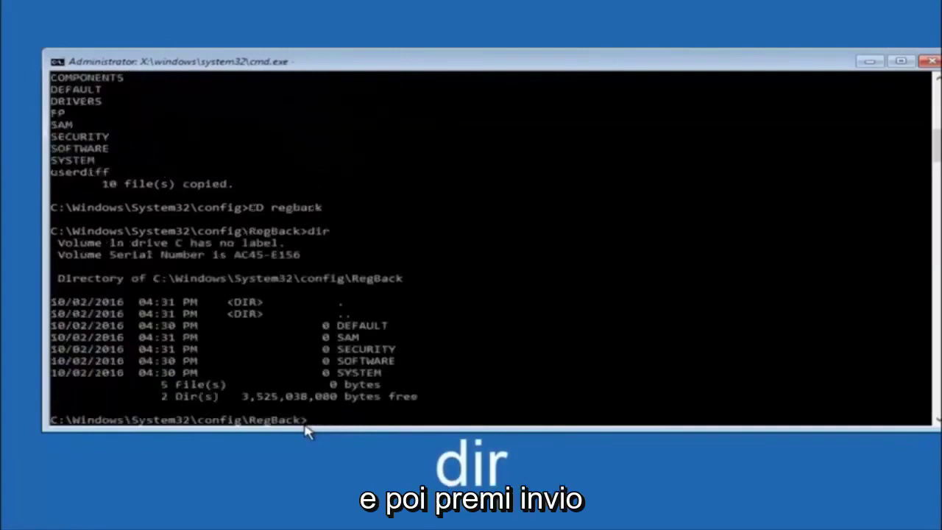
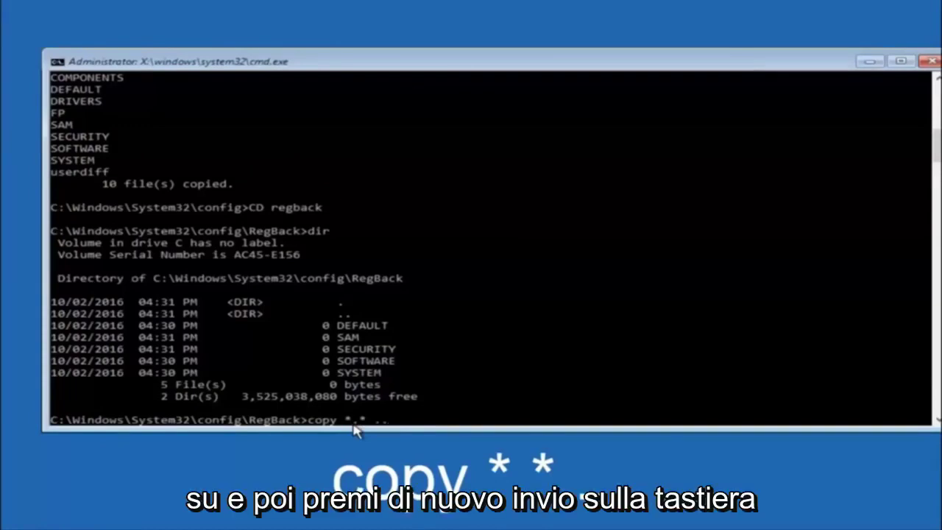
Copy all RegBack files into the parent config folder with copy *.* .., answer A to overwrite all, and close the Command Prompt
key("Return")
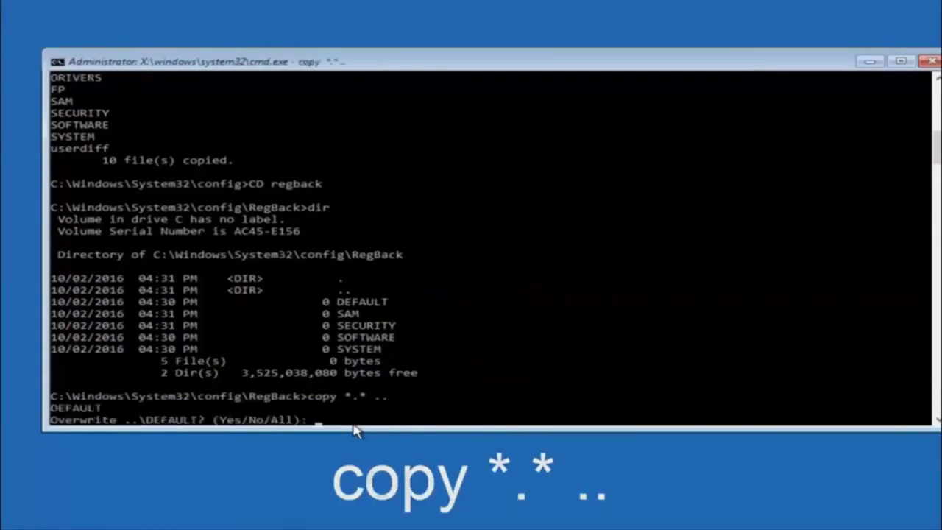
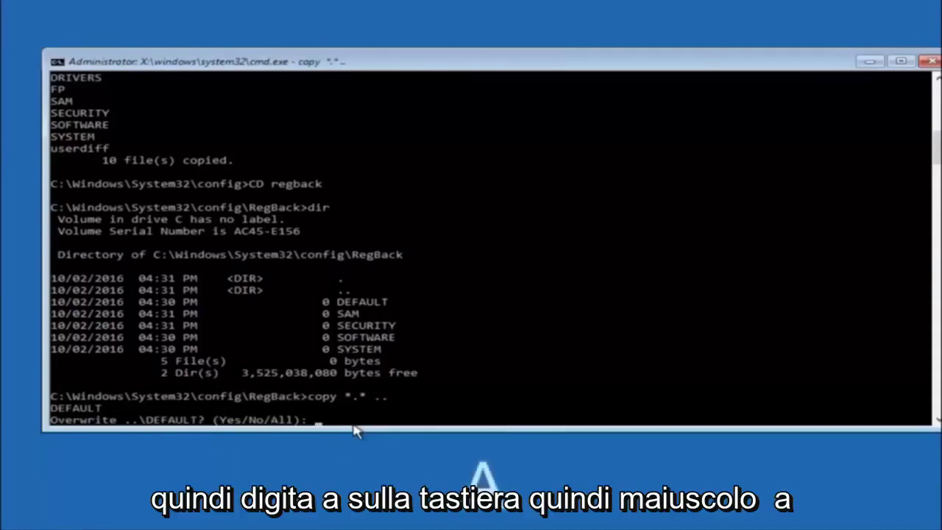
type("A")
key("Return")
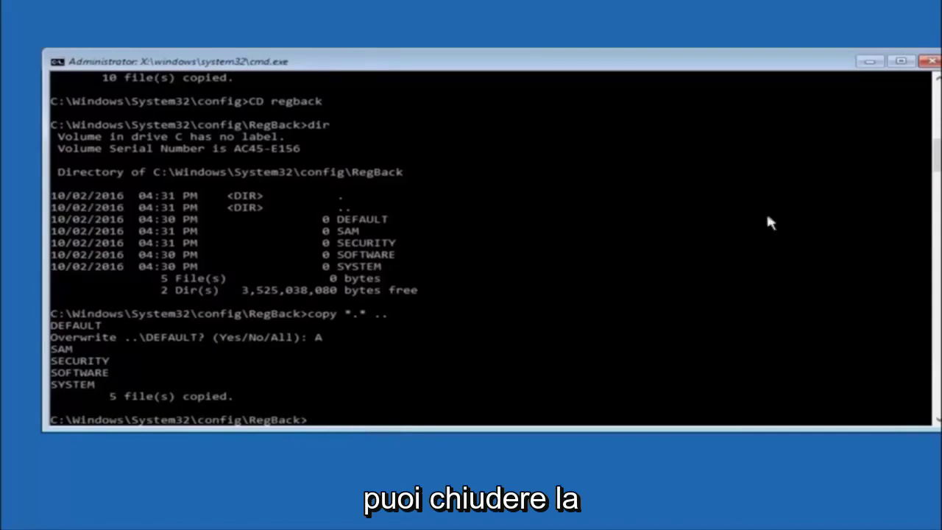
left_click(931, 62)
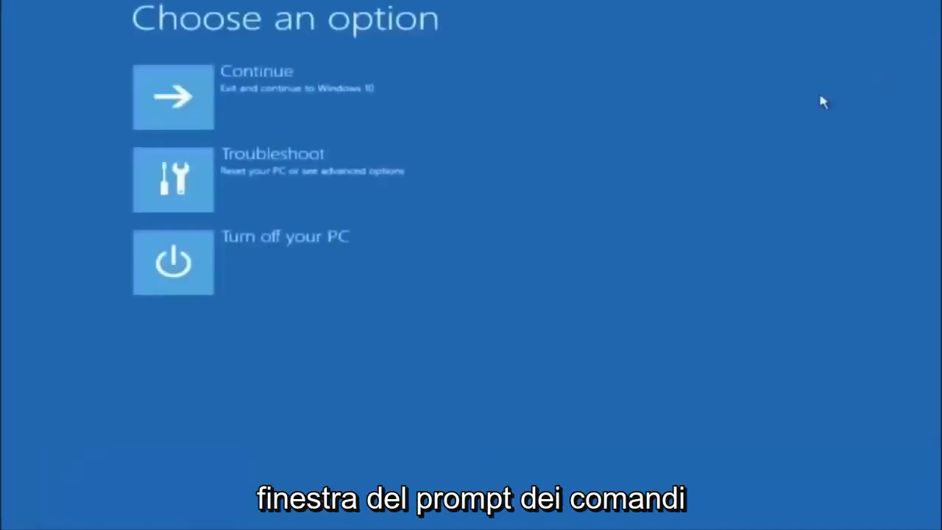